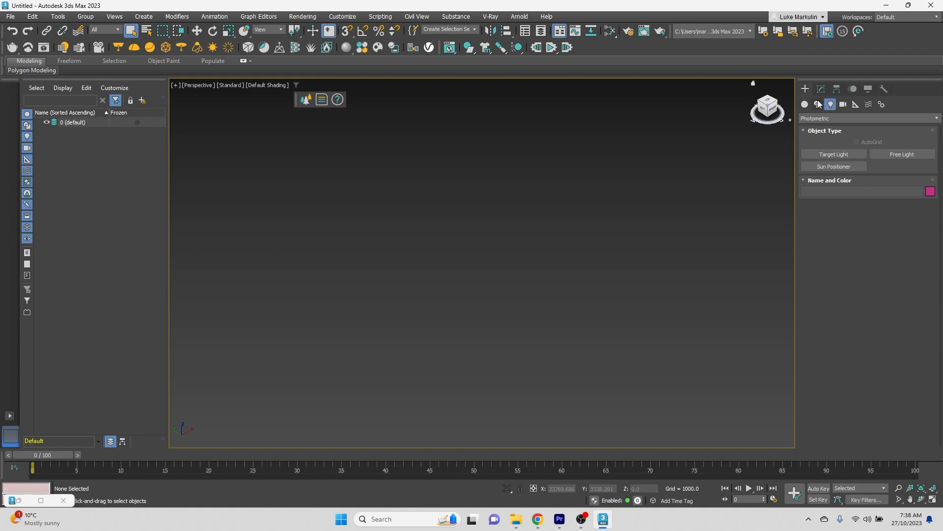
Create a plane in the perspective view and set its length to 10000 and width to 20000
{"action": "left_click", "coordinate": [891, 207]}
{"action": "left_click_drag", "start_coordinate": [296, 225], "coordinate": [755, 191]}
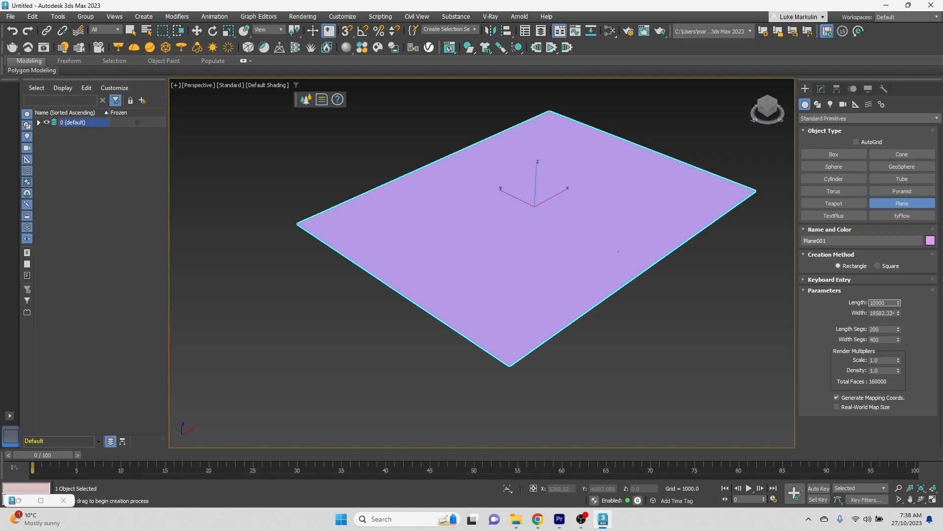
{"action": "type", "text": "10000"}
{"action": "key", "text": "Return"}
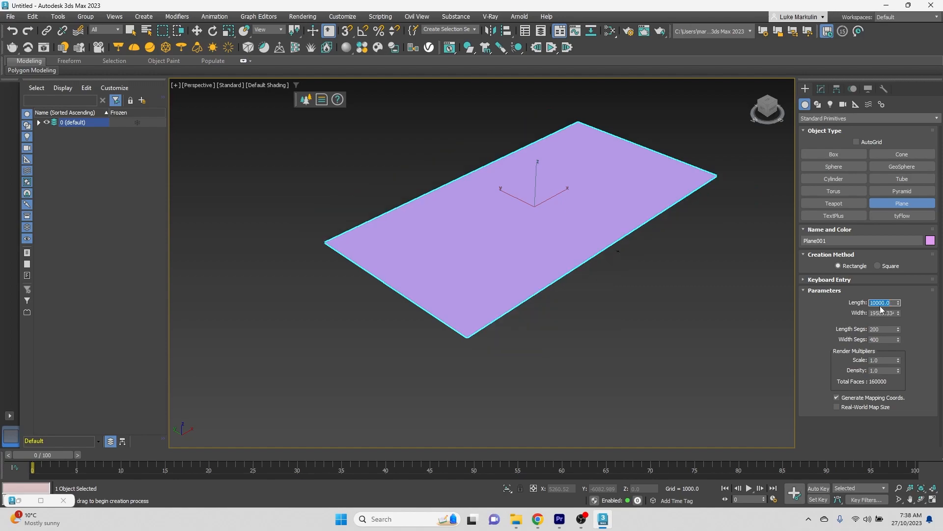
{"action": "key", "text": "Tab"}
{"action": "type", "text": "20"}
{"action": "key", "text": "Return"}
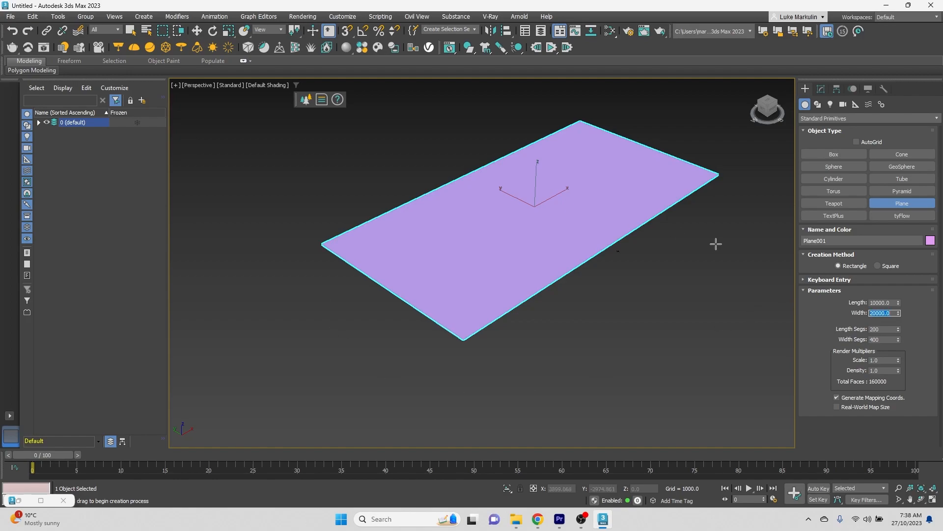
Examine the plane's segment density with edged faces displayed, end plane creation, and return to default shading with nothing selected
{"action": "scroll", "coordinate": [624, 221], "scroll_direction": "up", "scroll_amount": 4}
{"action": "scroll", "coordinate": [627, 226], "scroll_direction": "down", "scroll_amount": 3}
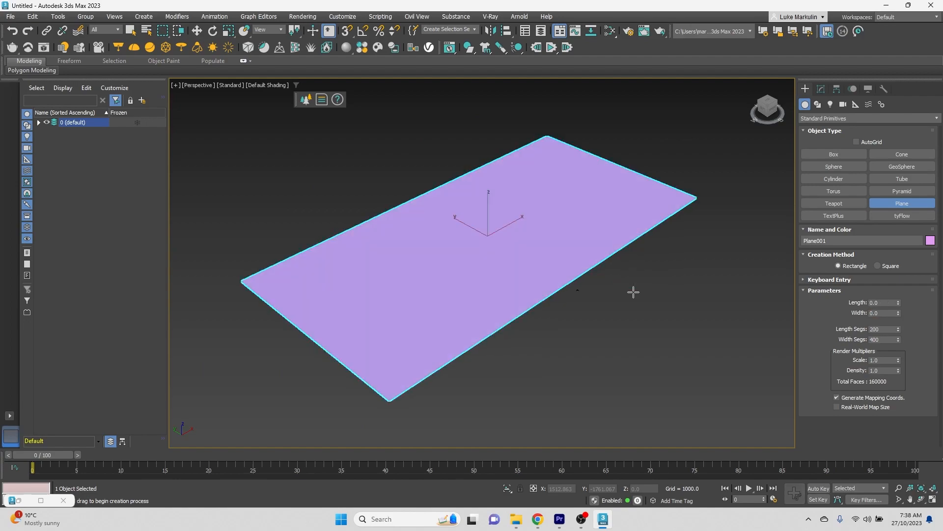
{"action": "key", "text": "F4"}
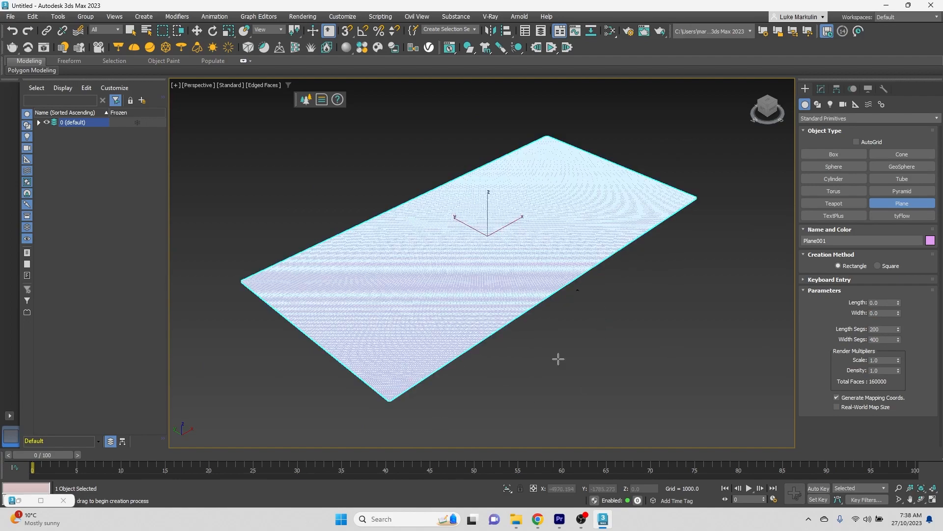
{"action": "scroll", "coordinate": [384, 354], "scroll_direction": "up", "scroll_amount": 4}
{"action": "scroll", "coordinate": [385, 355], "scroll_direction": "down", "scroll_amount": 4}
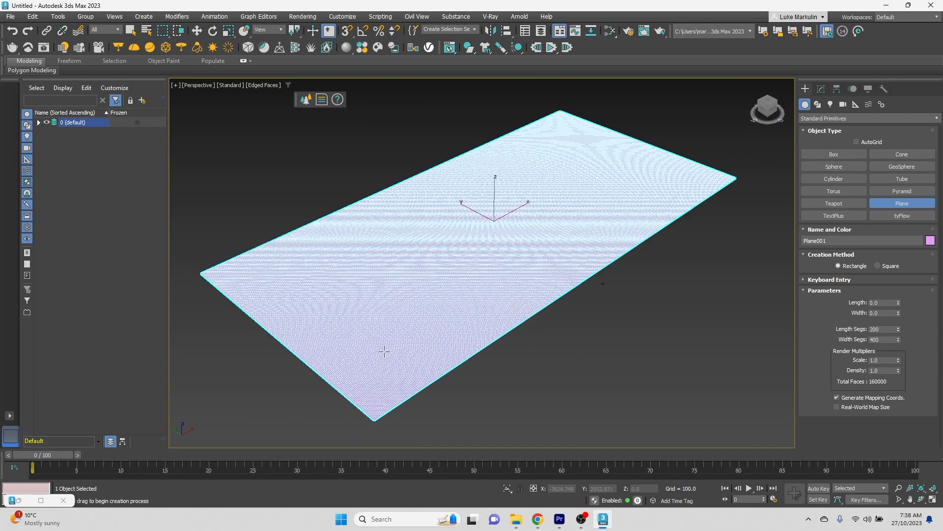
{"action": "middle_click_drag", "start_coordinate": [463, 233], "coordinate": [483, 258]}
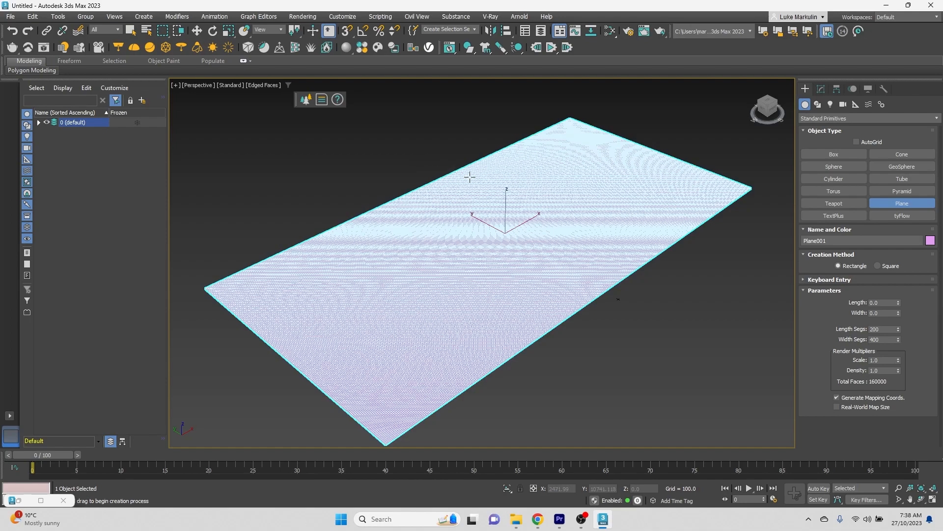
{"action": "right_click", "coordinate": [617, 358]}
{"action": "left_click", "coordinate": [604, 328]}
{"action": "key", "text": "F4"}
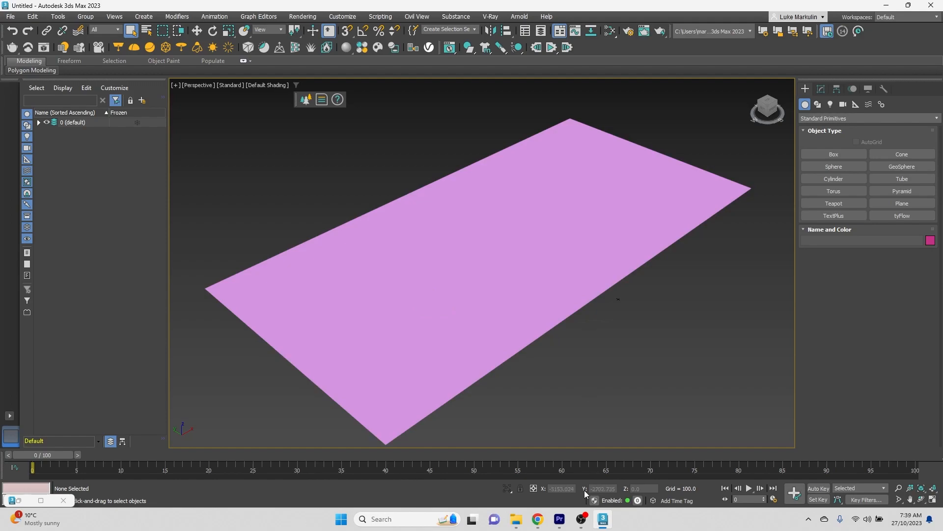
Switch to Tangram Heightmapper in the browser and enable auto-exposure with eastern Australia in view
{"action": "mouse_move", "coordinate": [537, 519]}
{"action": "left_click", "coordinate": [570, 453]}
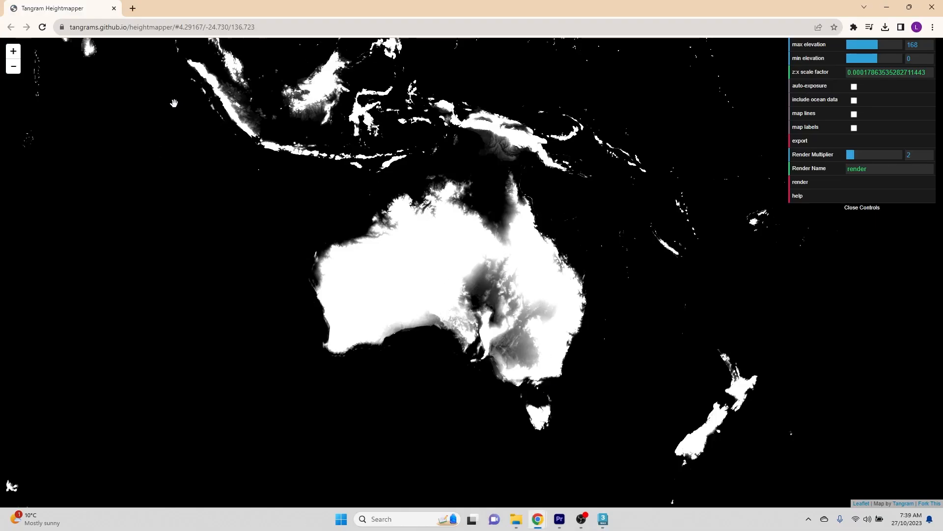
{"action": "left_click_drag", "start_coordinate": [586, 372], "coordinate": [575, 366]}
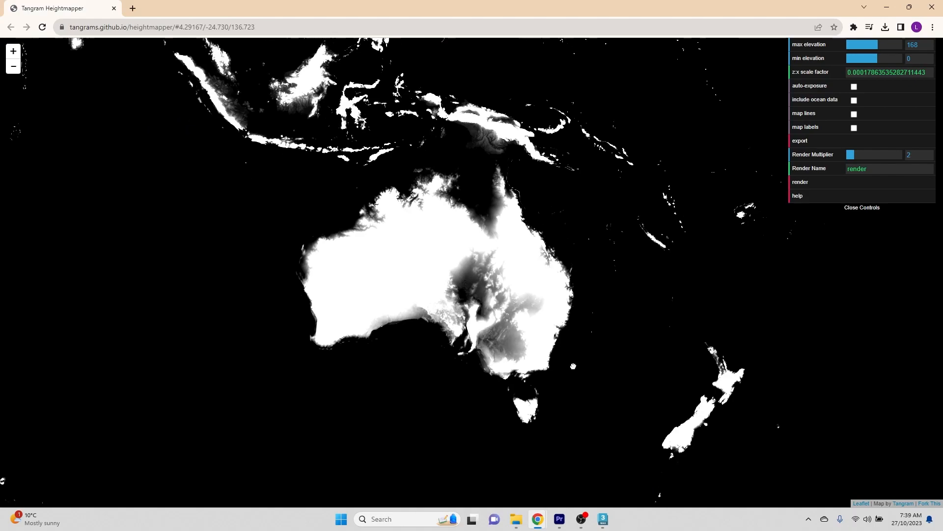
{"action": "scroll", "coordinate": [600, 344], "scroll_direction": "up", "scroll_amount": 3}
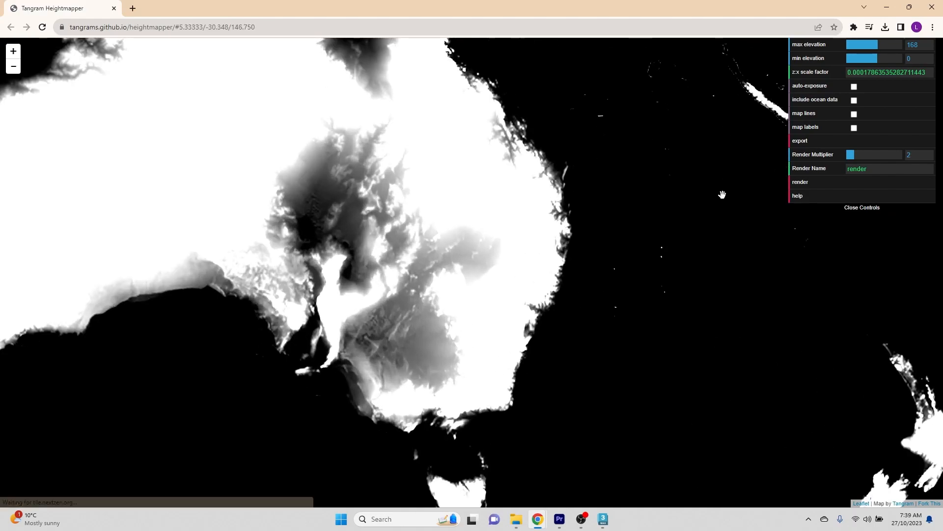
{"action": "left_click", "coordinate": [855, 87]}
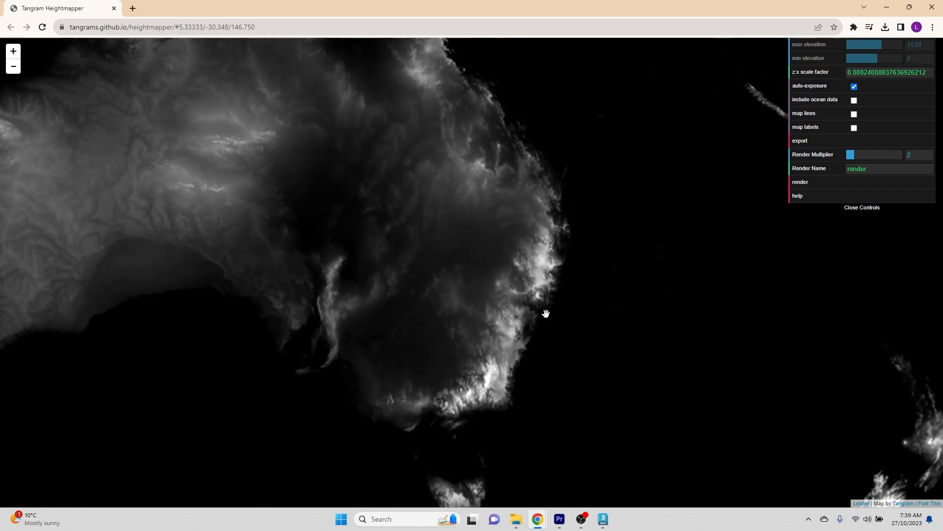
{"action": "scroll", "coordinate": [536, 312], "scroll_direction": "up", "scroll_amount": 4}
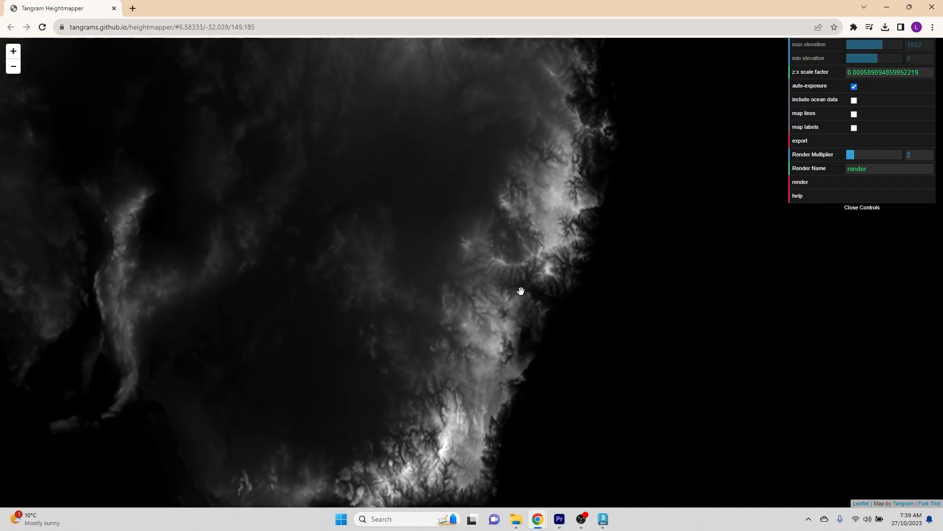
Show map lines and map labels and frame the heightmap on the Sydney coastline around Manly
{"action": "left_click", "coordinate": [854, 114]}
{"action": "left_click", "coordinate": [853, 128]}
{"action": "scroll", "coordinate": [536, 246], "scroll_direction": "down", "scroll_amount": 2}
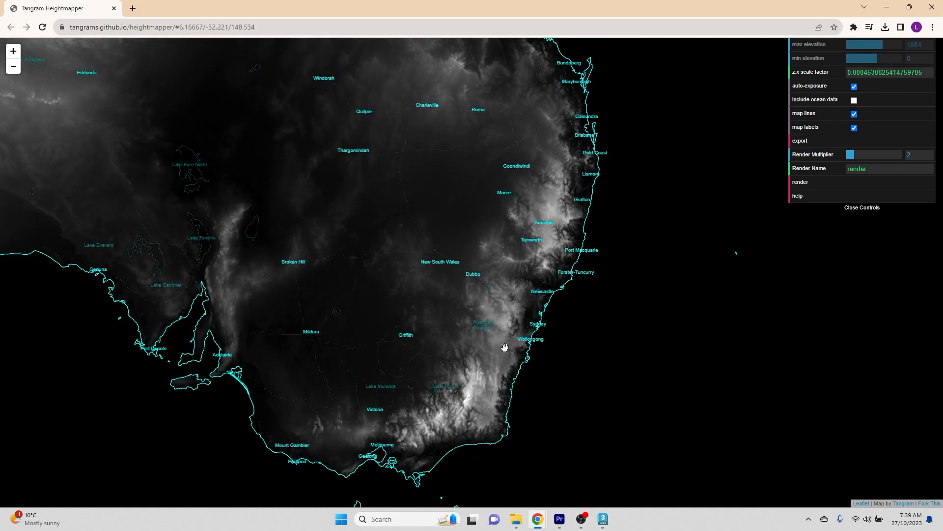
{"action": "scroll", "coordinate": [526, 333], "scroll_direction": "up", "scroll_amount": 3}
{"action": "scroll", "coordinate": [530, 324], "scroll_direction": "up", "scroll_amount": 10}
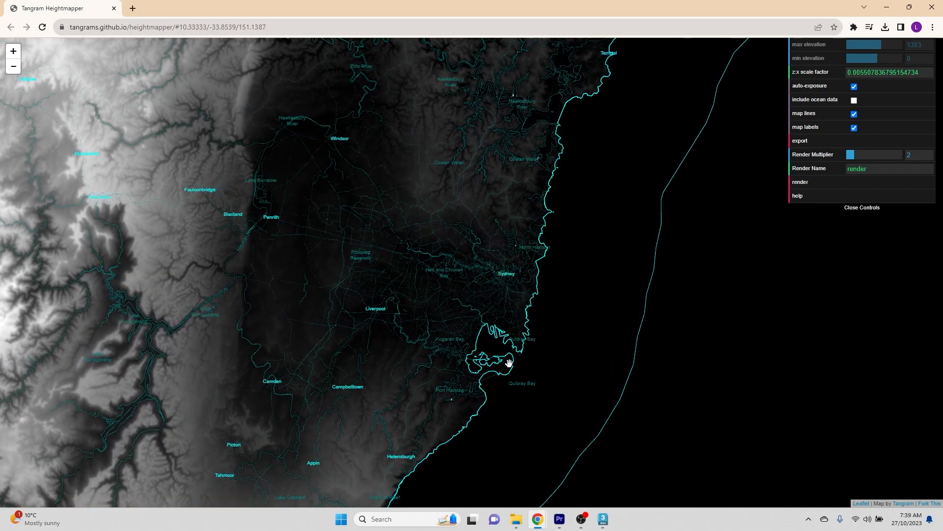
{"action": "scroll", "coordinate": [511, 361], "scroll_direction": "up", "scroll_amount": 4}
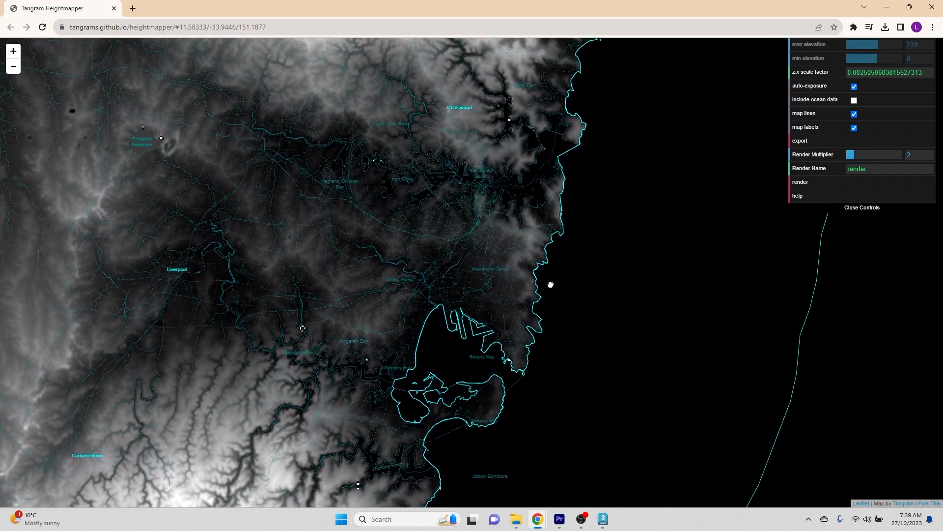
{"action": "scroll", "coordinate": [568, 130], "scroll_direction": "up", "scroll_amount": 4}
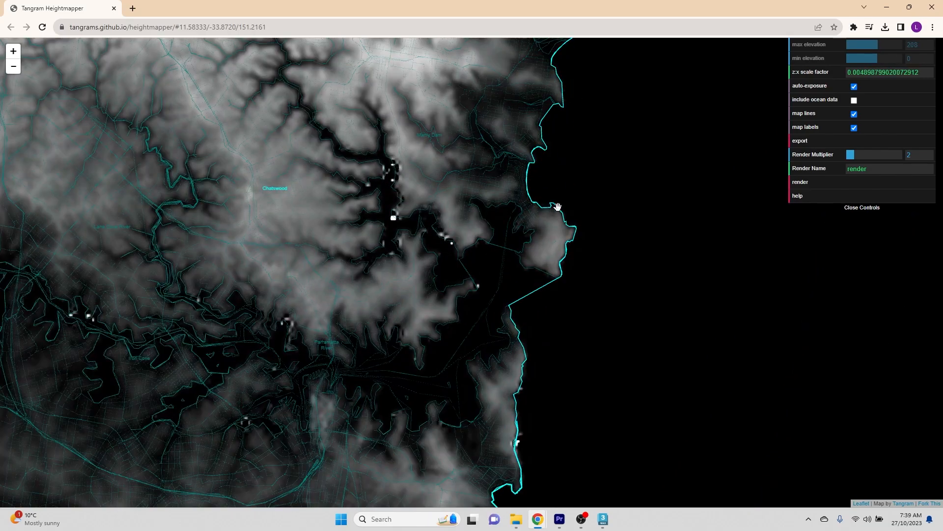
{"action": "scroll", "coordinate": [558, 207], "scroll_direction": "up", "scroll_amount": 6}
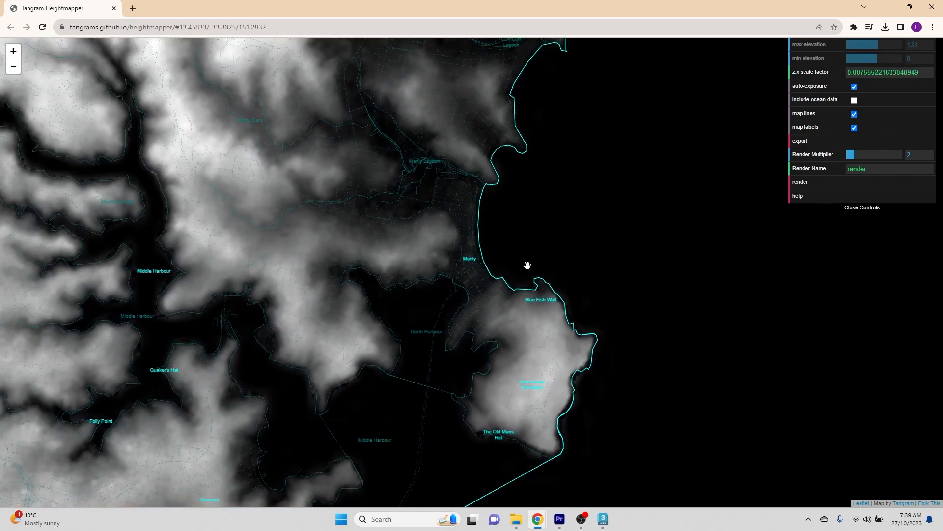
{"action": "scroll", "coordinate": [496, 242], "scroll_direction": "up", "scroll_amount": 3}
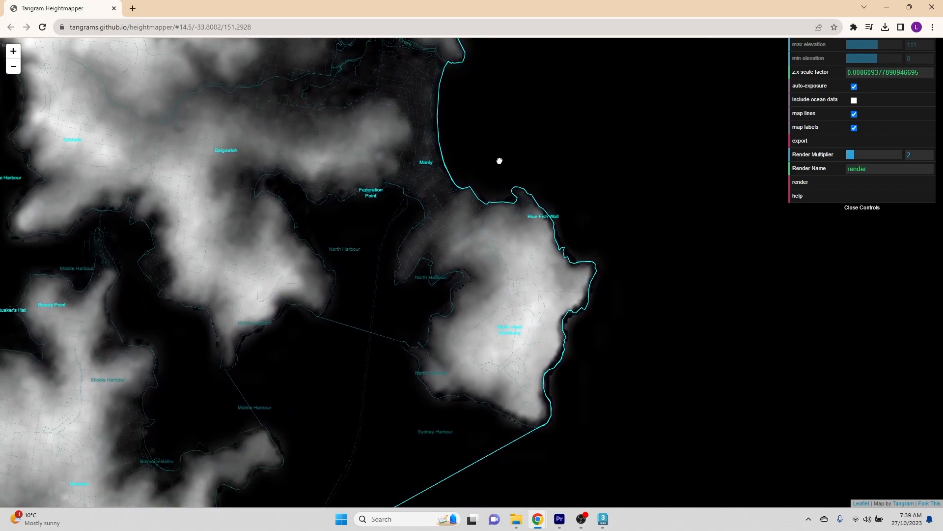
{"action": "left_click_drag", "start_coordinate": [500, 161], "coordinate": [570, 184]}
{"action": "scroll", "coordinate": [508, 202], "scroll_direction": "down", "scroll_amount": 1}
{"action": "left_click_drag", "start_coordinate": [513, 185], "coordinate": [499, 218]}
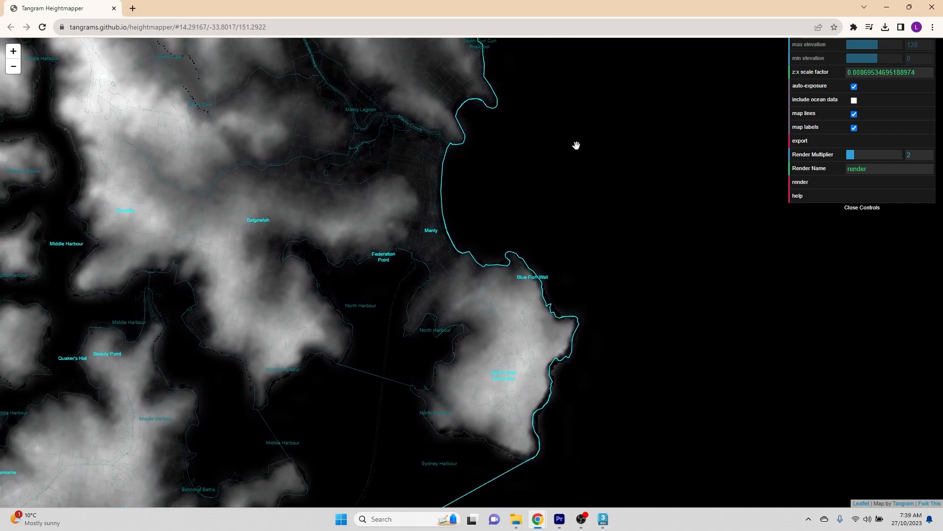
Hide the map lines and map labels, and export the framed Manly area as a heightmap image
{"action": "left_click", "coordinate": [855, 114]}
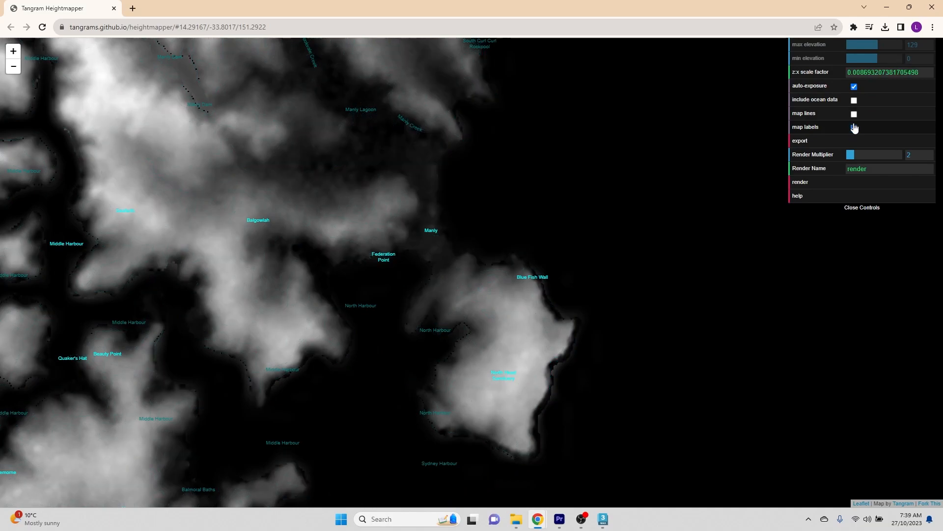
{"action": "left_click", "coordinate": [856, 115]}
{"action": "left_click", "coordinate": [855, 115]}
{"action": "left_click", "coordinate": [855, 128]}
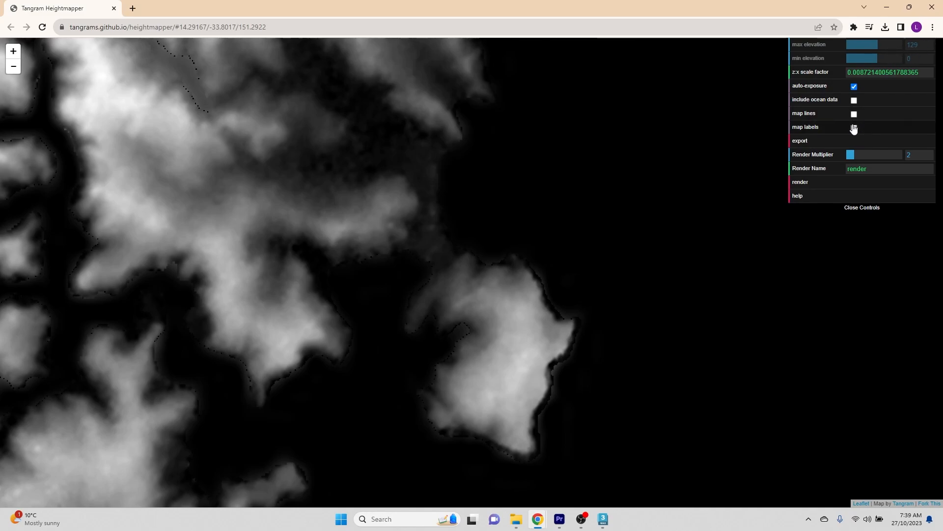
{"action": "left_click", "coordinate": [834, 143]}
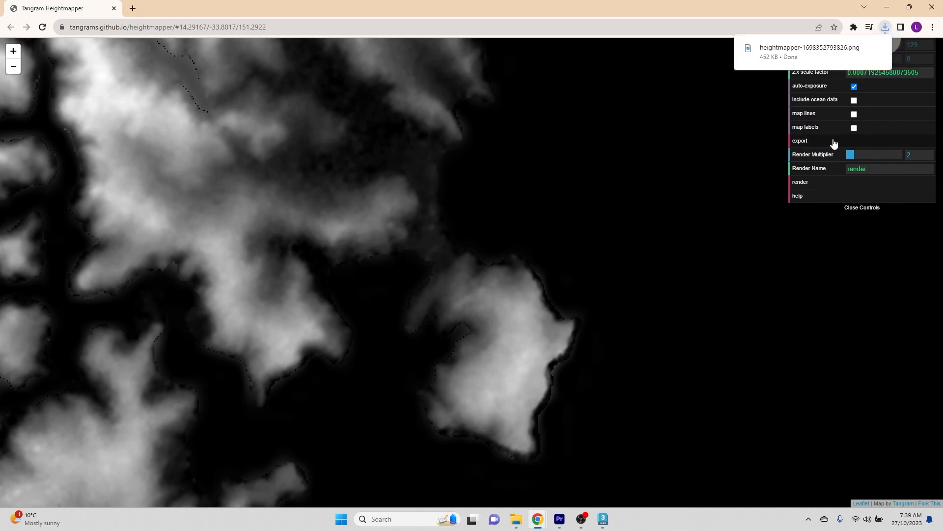
Reduce the browser to a smaller window over 3ds Max and open the Slate Material Editor
{"action": "left_click", "coordinate": [601, 527]}
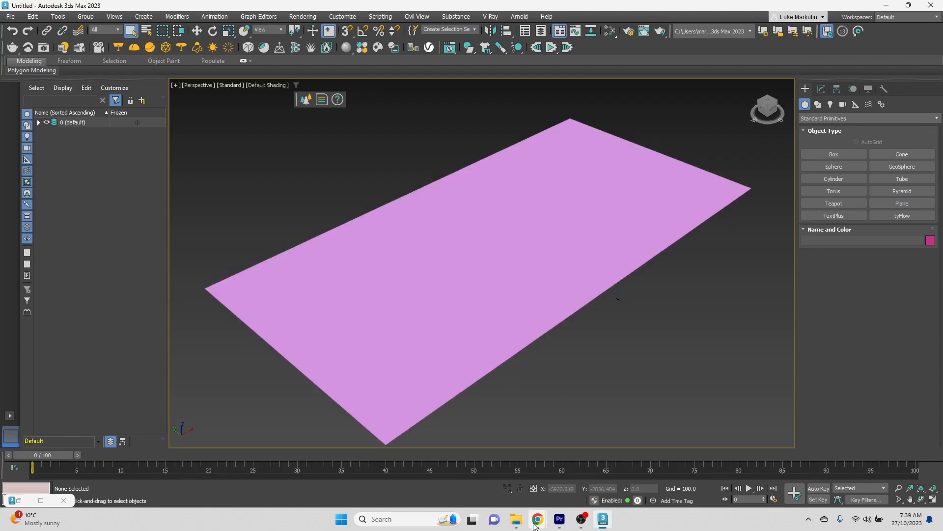
{"action": "mouse_move", "coordinate": [538, 519]}
{"action": "left_click", "coordinate": [561, 457]}
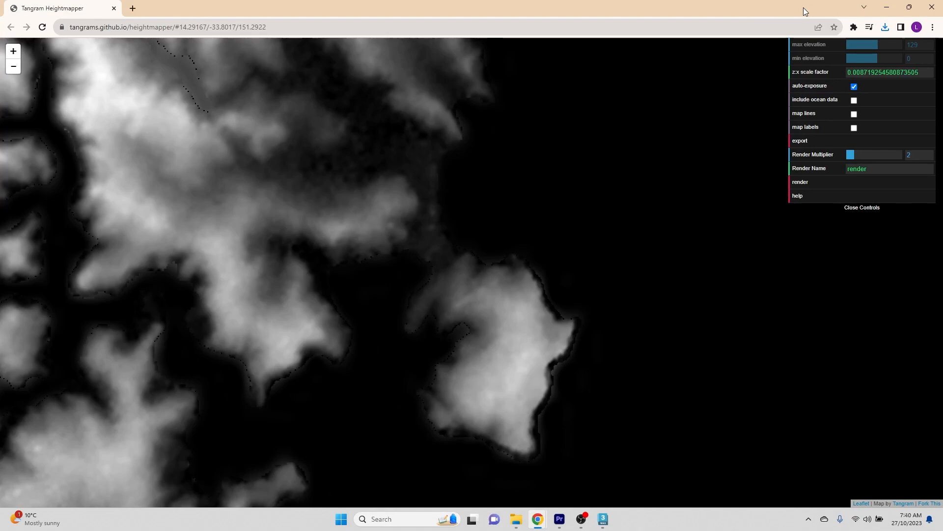
{"action": "left_click_drag", "start_coordinate": [790, 11], "coordinate": [851, 31]}
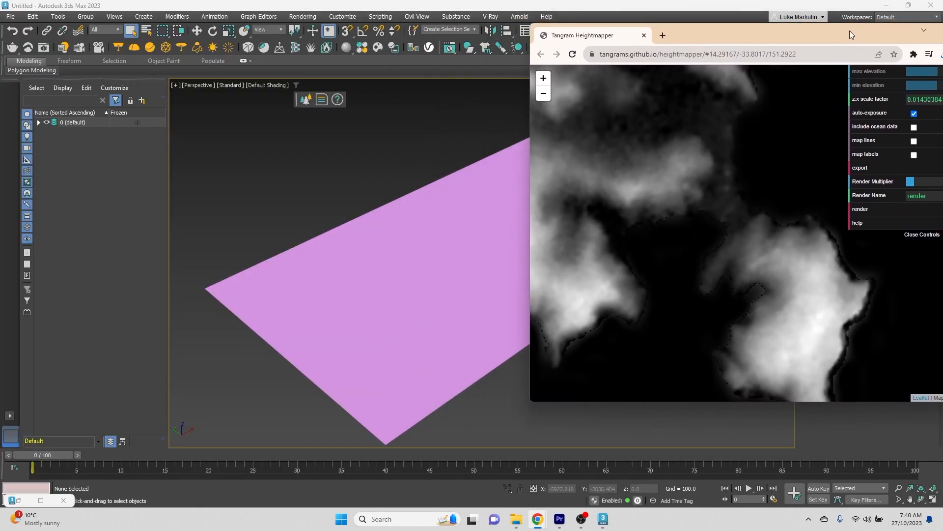
{"action": "left_click", "coordinate": [326, 160]}
{"action": "key", "text": "m"}
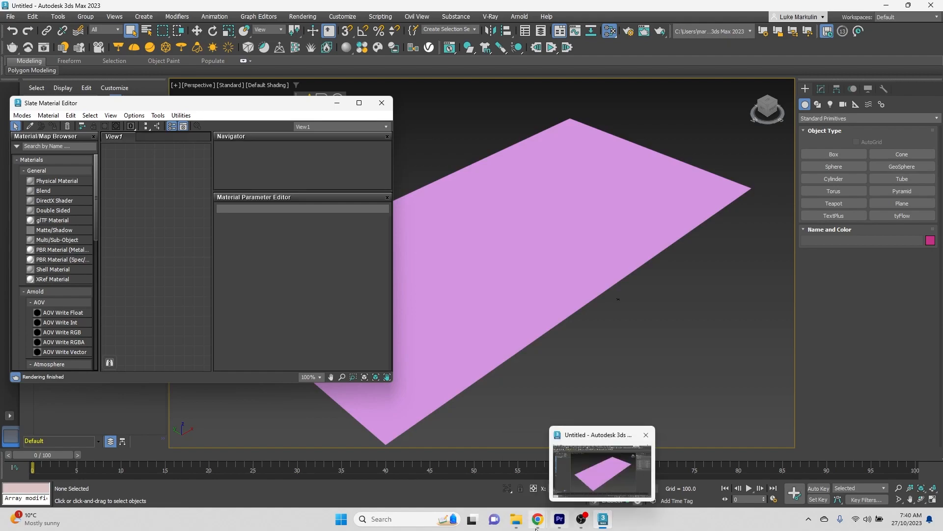
Bring heightmapper-1698352793826.png from the browser's recent downloads into the Slate Material Editor as a bitmap node, and minimize the browser
{"action": "left_click", "coordinate": [632, 462]}
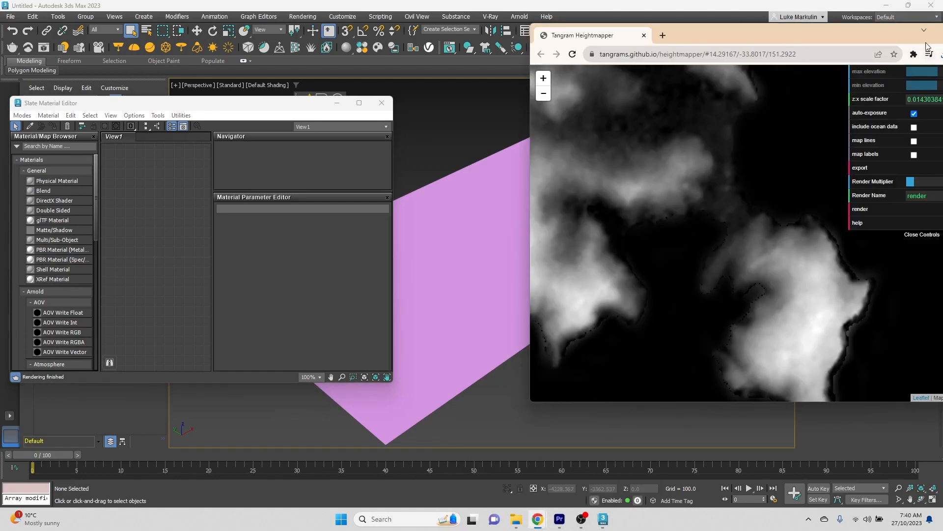
{"action": "left_click_drag", "start_coordinate": [713, 30], "coordinate": [659, 35]}
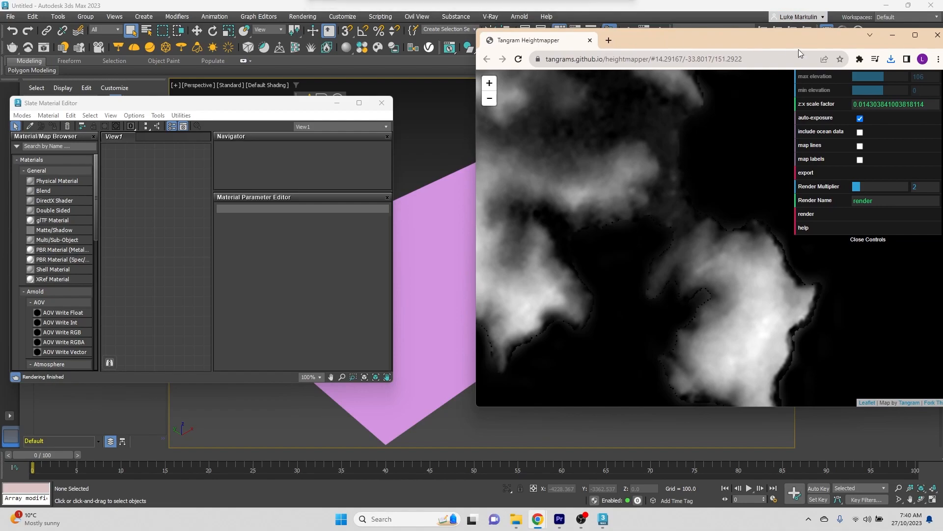
{"action": "left_click", "coordinate": [891, 59]}
{"action": "left_click_drag", "start_coordinate": [830, 100], "coordinate": [260, 315]}
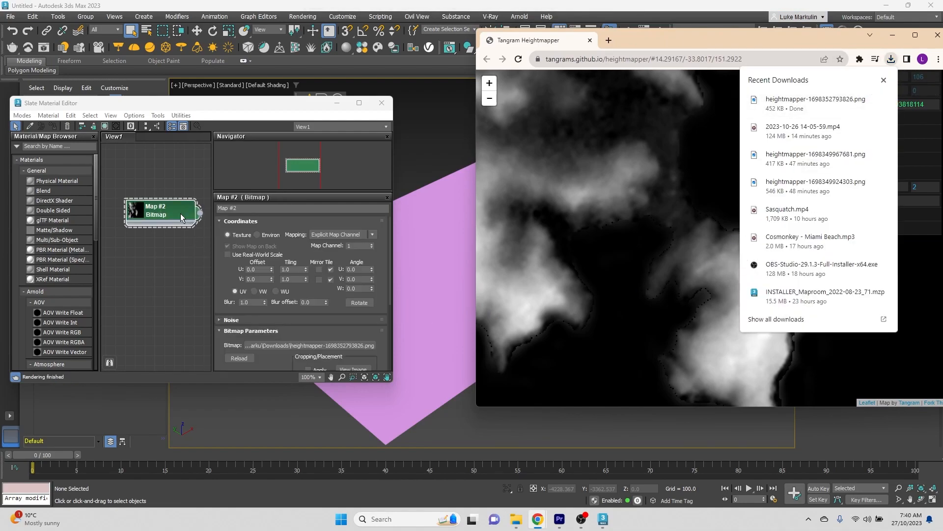
{"action": "left_click", "coordinate": [893, 35]}
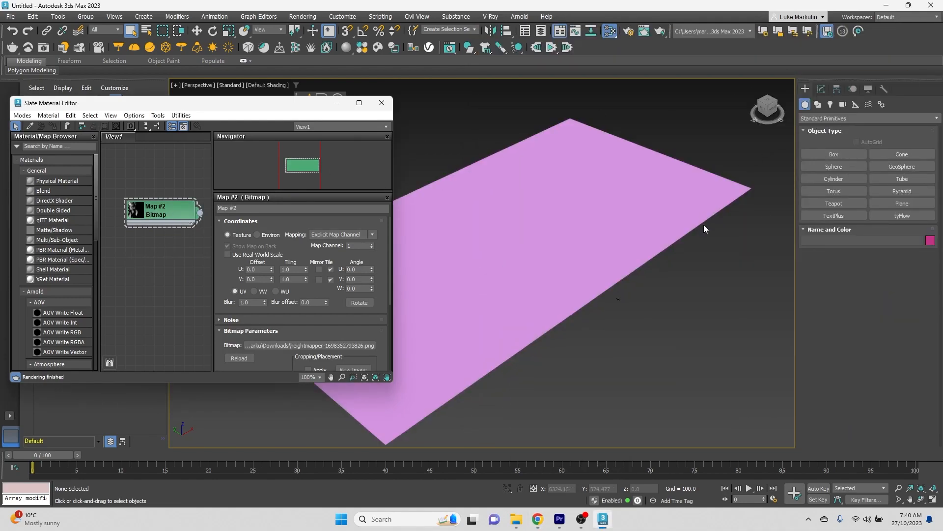
Add a Displace modifier to the plane
{"action": "left_click", "coordinate": [670, 239]}
{"action": "left_click", "coordinate": [821, 89]}
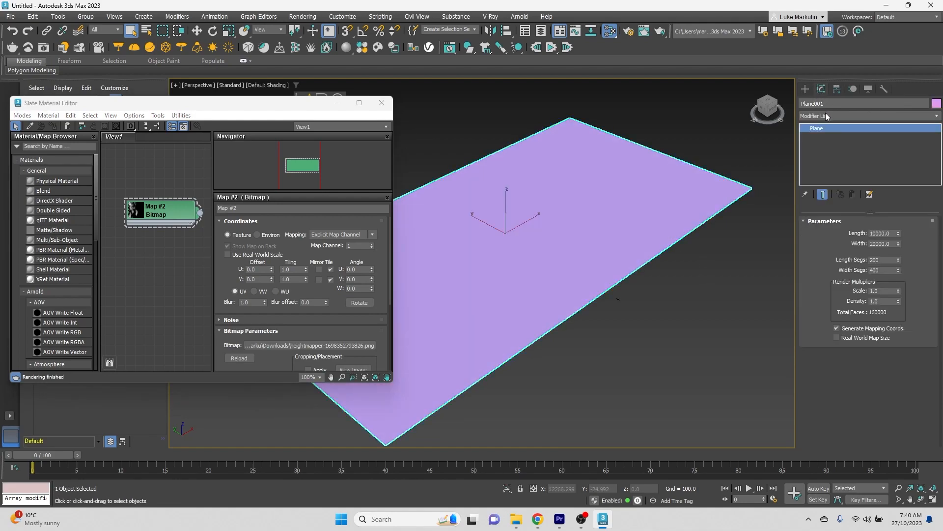
{"action": "left_click", "coordinate": [839, 115]}
{"action": "key", "text": "d"}
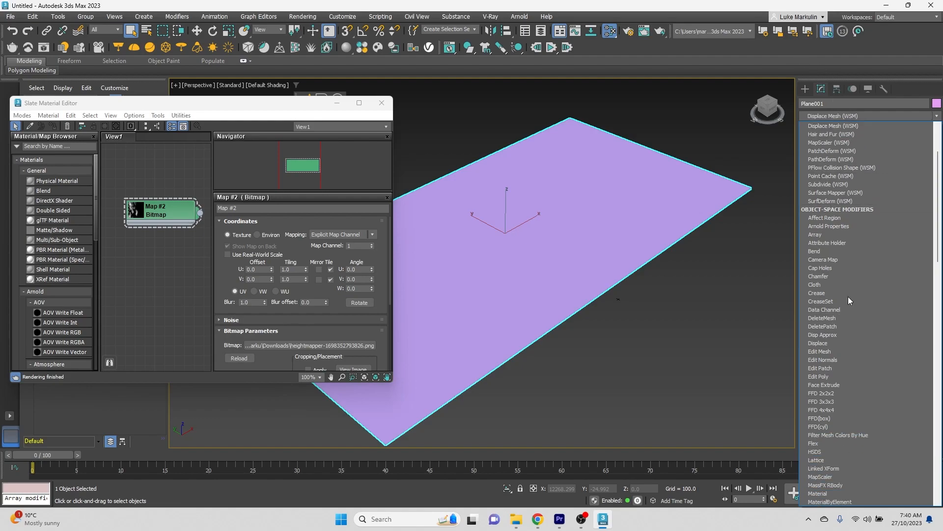
{"action": "left_click", "coordinate": [831, 346]}
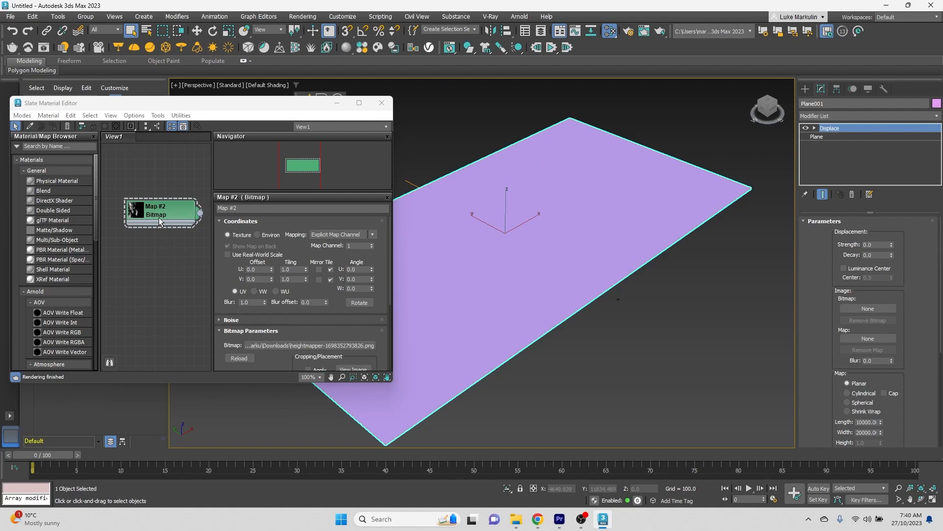
Assign the heightmap bitmap node to the Displace modifier's image map as an instance
{"action": "left_click_drag", "start_coordinate": [202, 212], "coordinate": [862, 337]}
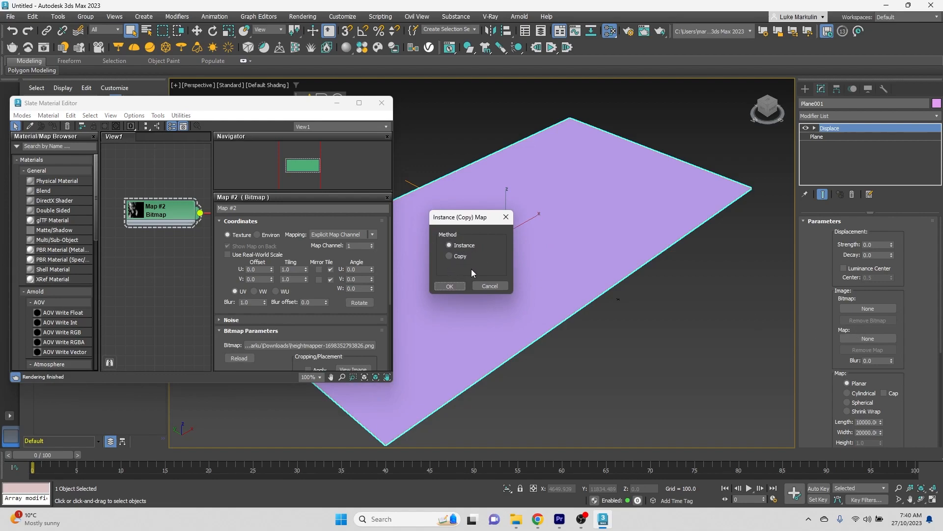
{"action": "left_click", "coordinate": [449, 286]}
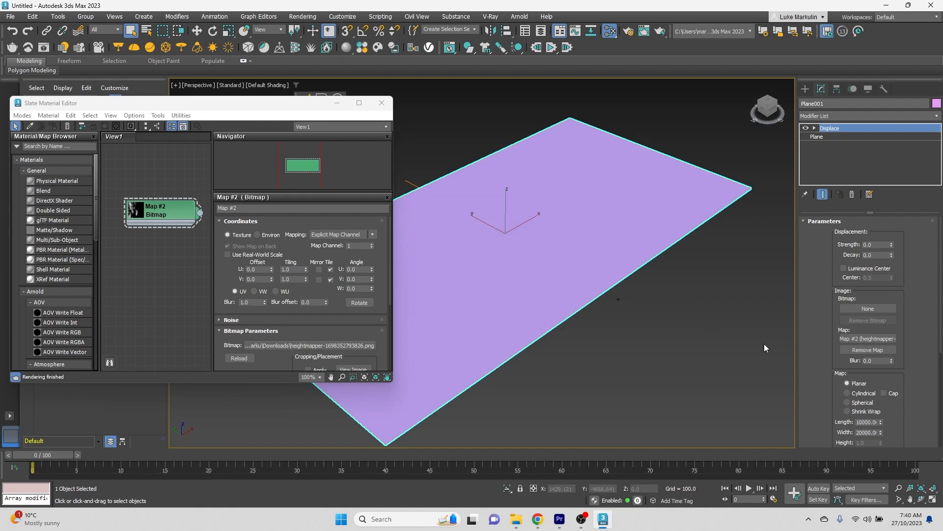
Check the maximum elevation in Tangram Heightmapper, minimize the browser, and set the Displace Strength to 106
{"action": "left_click", "coordinate": [880, 246]}
{"action": "mouse_move", "coordinate": [537, 519]}
{"action": "left_click", "coordinate": [594, 474]}
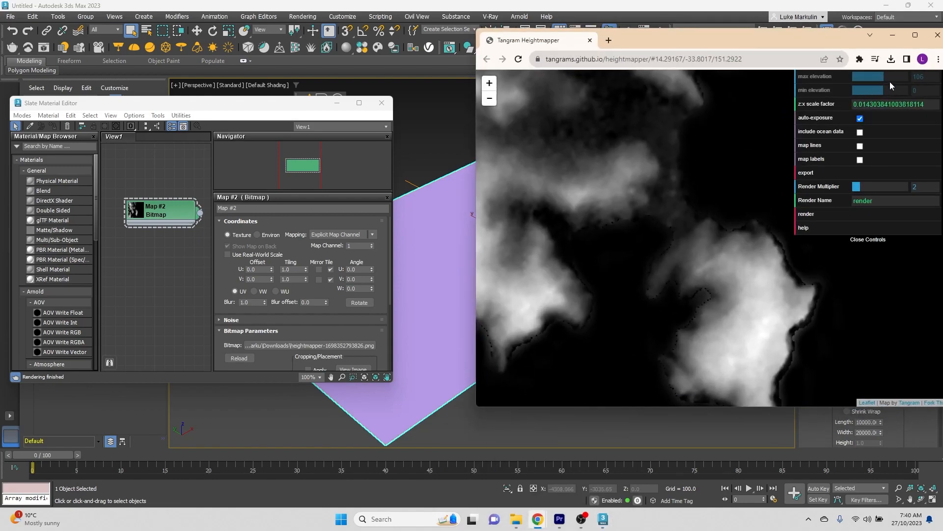
{"action": "left_click", "coordinate": [892, 35]}
{"action": "type", "text": "106"}
{"action": "key", "text": "Return"}
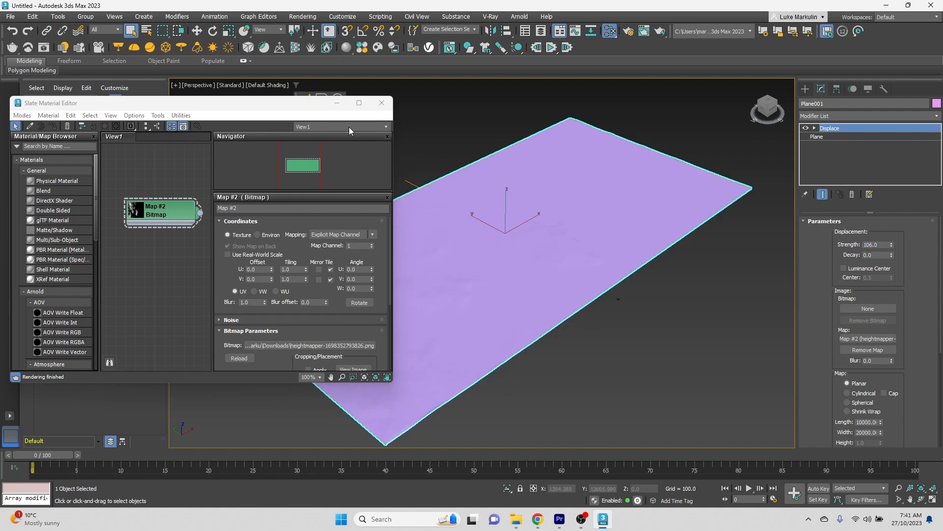
Minimize the Slate Material Editor and examine the displaced plane's relief in perspective and from directly above
{"action": "left_click", "coordinate": [337, 103]}
{"action": "scroll", "coordinate": [352, 337], "scroll_direction": "down", "scroll_amount": 3}
{"action": "scroll", "coordinate": [400, 274], "scroll_direction": "up", "scroll_amount": 2}
{"action": "scroll", "coordinate": [310, 298], "scroll_direction": "down", "scroll_amount": 3}
{"action": "scroll", "coordinate": [385, 276], "scroll_direction": "up", "scroll_amount": 3}
{"action": "scroll", "coordinate": [429, 310], "scroll_direction": "down", "scroll_amount": 3}
{"action": "right_click", "coordinate": [479, 357]}
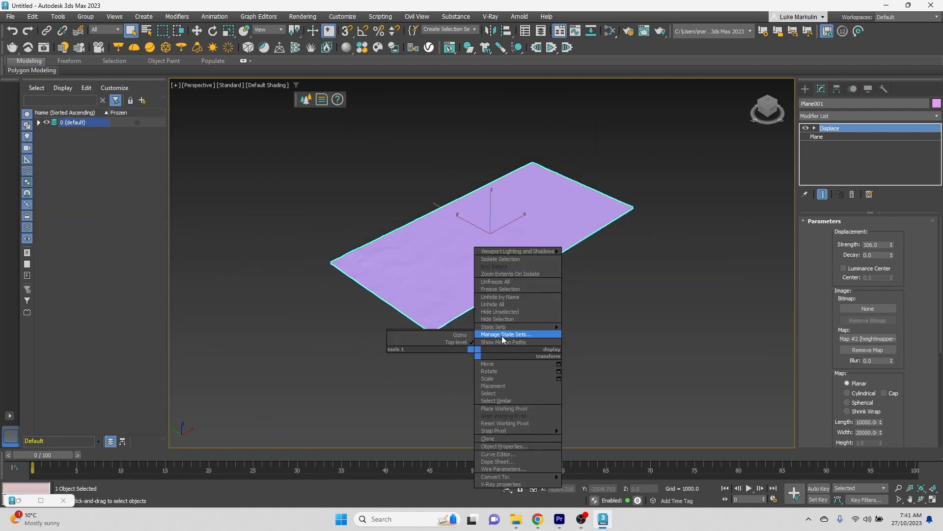
{"action": "scroll", "coordinate": [459, 276], "scroll_direction": "up", "scroll_amount": 5}
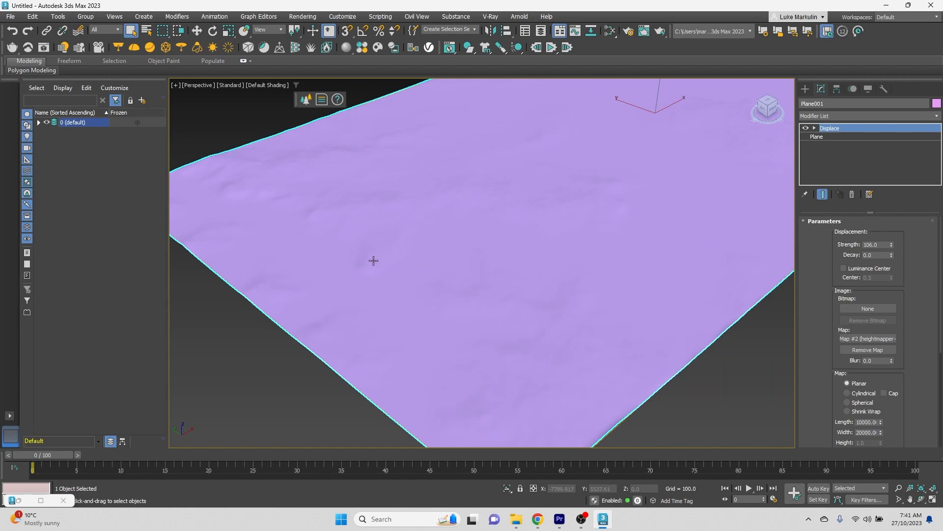
{"action": "scroll", "coordinate": [374, 260], "scroll_direction": "down", "scroll_amount": 3}
{"action": "scroll", "coordinate": [407, 266], "scroll_direction": "down", "scroll_amount": 3}
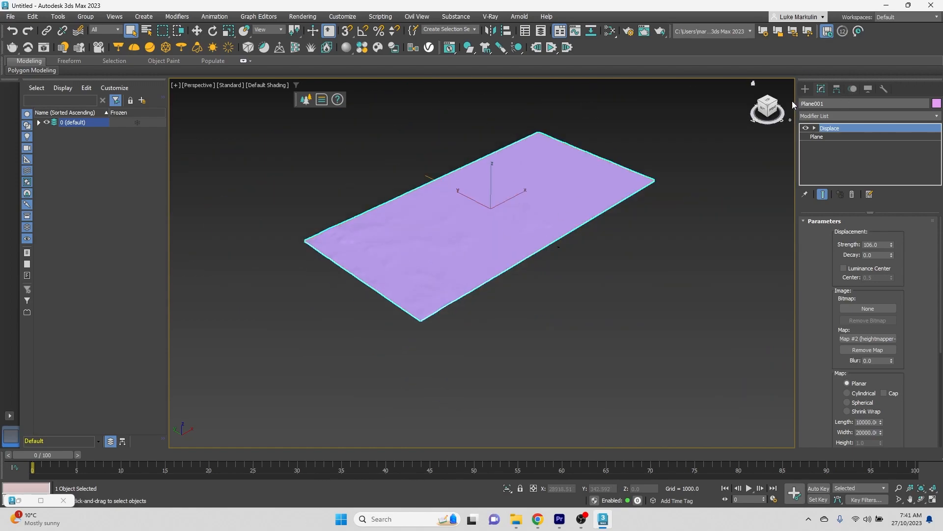
{"action": "left_click", "coordinate": [768, 102]}
{"action": "scroll", "coordinate": [442, 233], "scroll_direction": "up", "scroll_amount": 4}
{"action": "scroll", "coordinate": [445, 260], "scroll_direction": "down", "scroll_amount": 2}
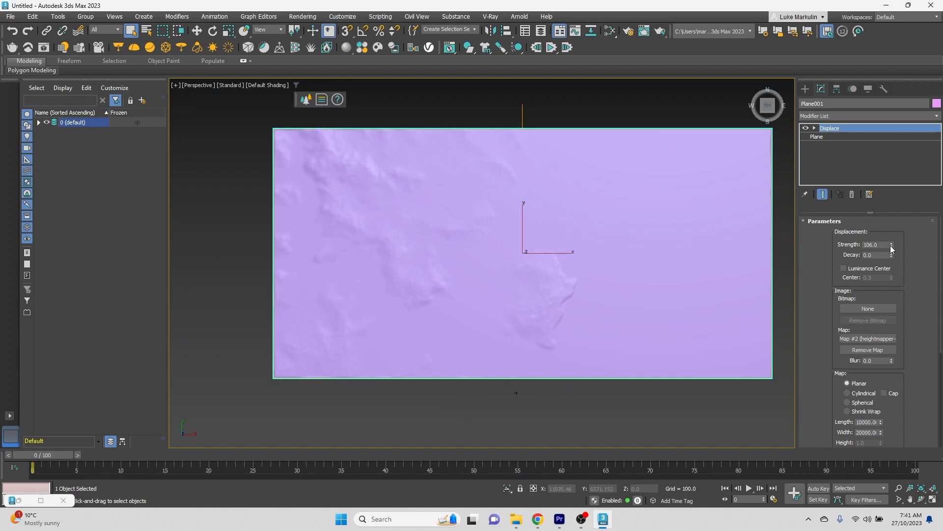
Try exaggerating the relief with a Displace Strength of 391.14 and higher, and restore the Strength to 106
{"action": "left_click_drag", "start_coordinate": [890, 235], "coordinate": [889, 191]}
{"action": "left_click_drag", "start_coordinate": [888, 144], "coordinate": [882, 110]}
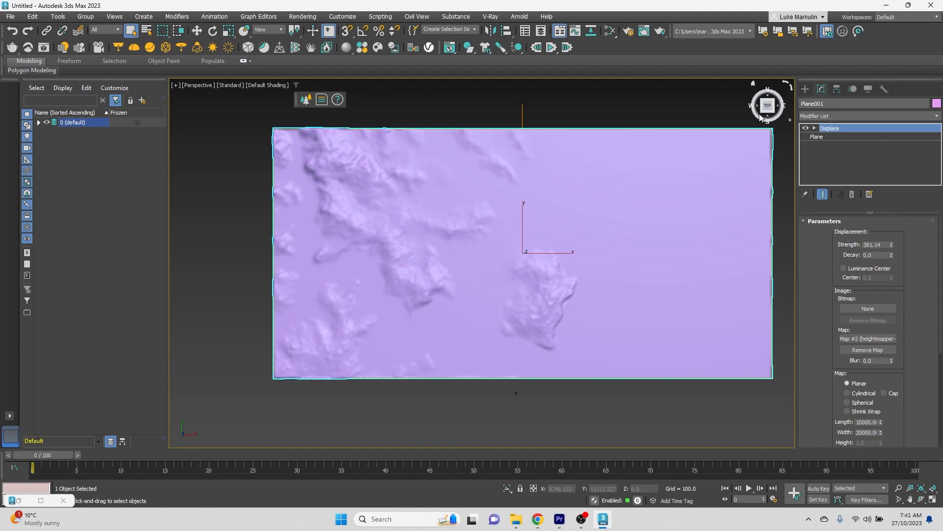
{"action": "left_click", "coordinate": [764, 115]}
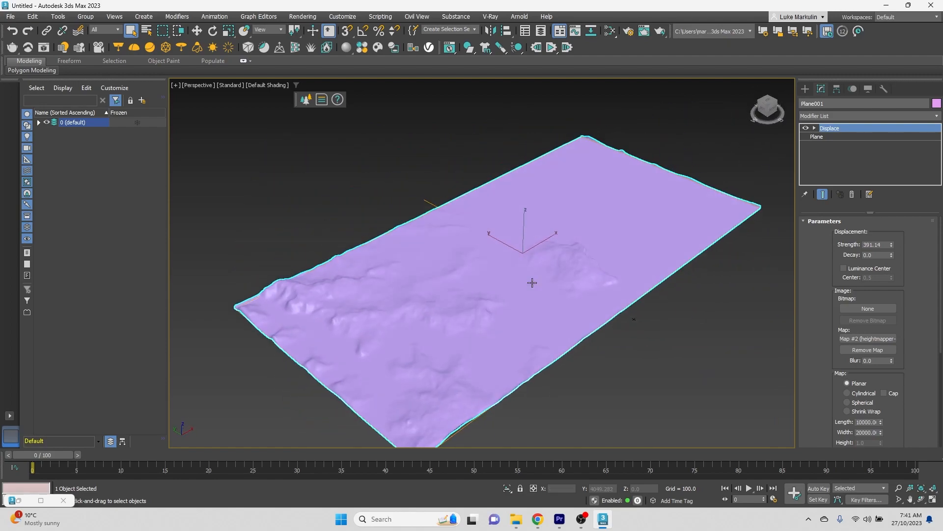
{"action": "scroll", "coordinate": [426, 249], "scroll_direction": "down", "scroll_amount": 3}
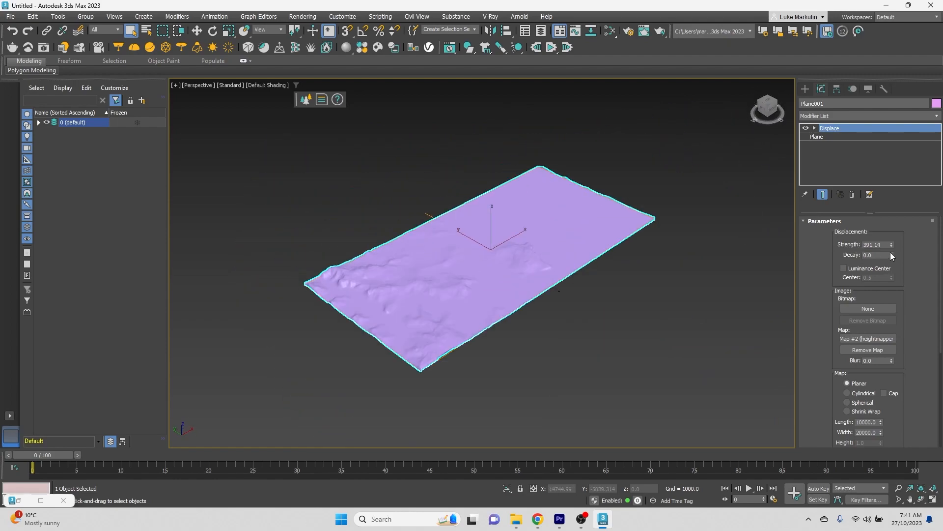
{"action": "left_click_drag", "start_coordinate": [892, 244], "coordinate": [824, 249]}
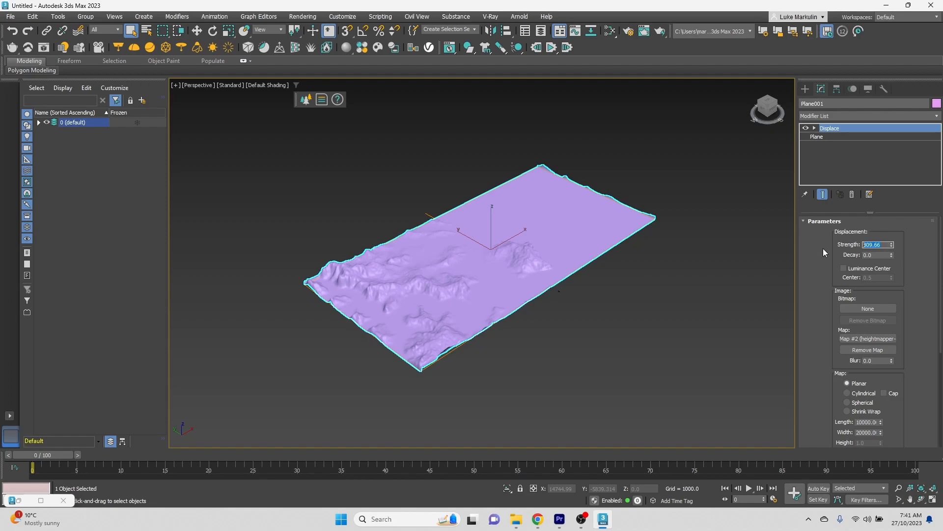
{"action": "type", "text": "106"}
{"action": "key", "text": "Return"}
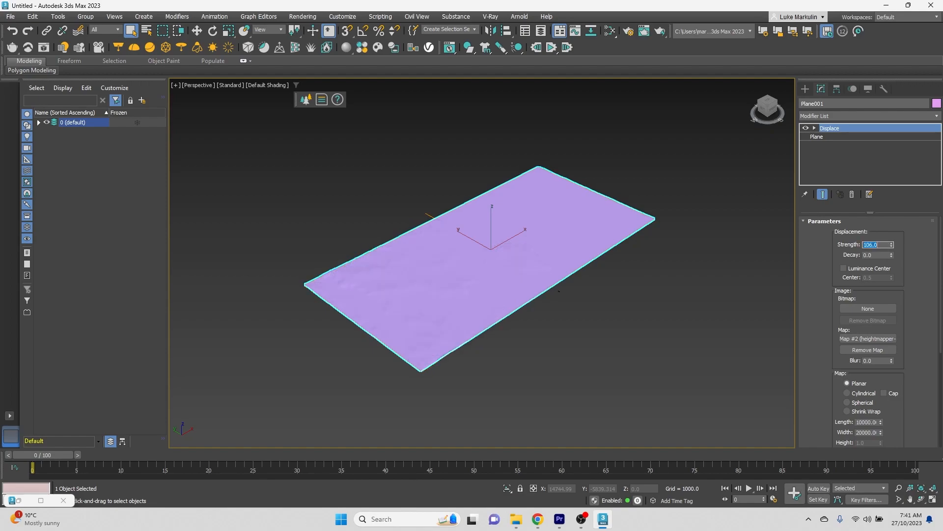
Deselect the plane and examine the shape of its coastline and hills from directly above
{"action": "scroll", "coordinate": [406, 286], "scroll_direction": "up", "scroll_amount": 3}
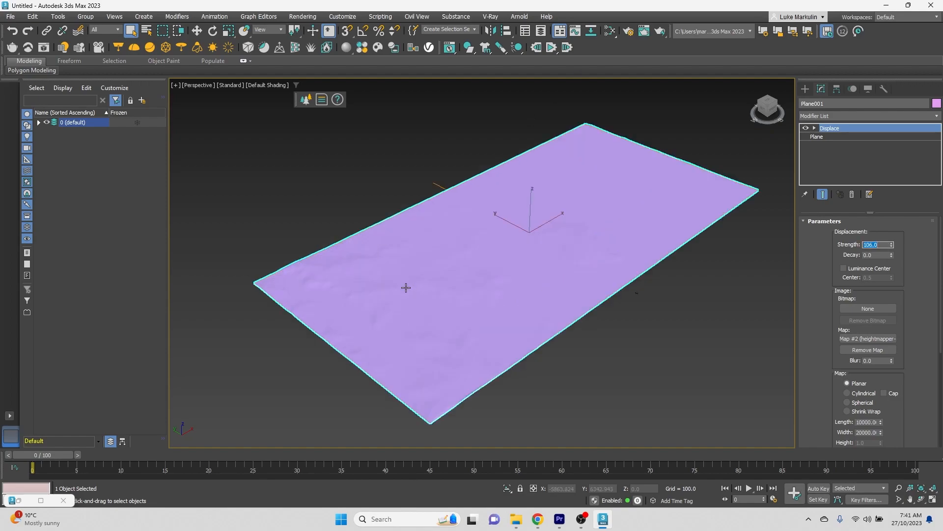
{"action": "left_click", "coordinate": [767, 101]}
{"action": "left_click", "coordinate": [494, 383]}
{"action": "scroll", "coordinate": [489, 291], "scroll_direction": "up", "scroll_amount": 2}
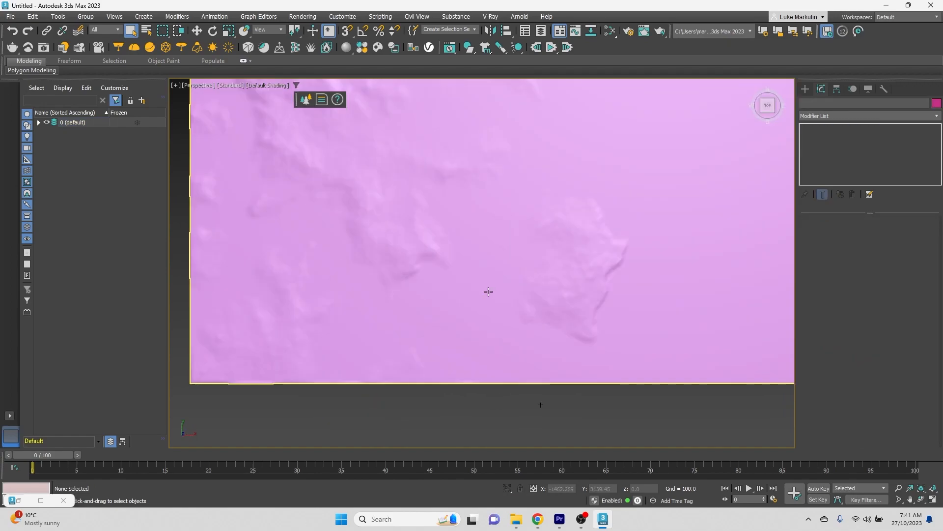
{"action": "scroll", "coordinate": [398, 345], "scroll_direction": "down", "scroll_amount": 4}
{"action": "scroll", "coordinate": [397, 319], "scroll_direction": "up", "scroll_amount": 2}
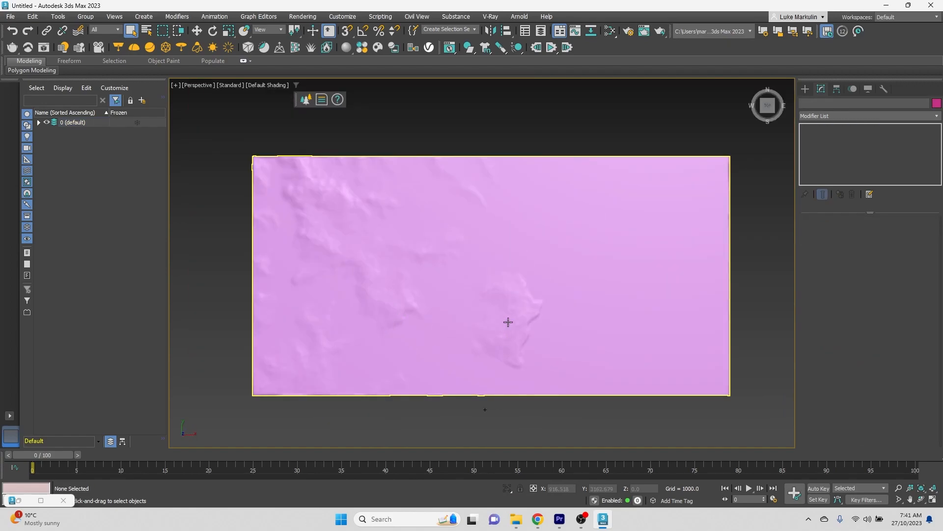
{"action": "scroll", "coordinate": [470, 316], "scroll_direction": "up", "scroll_amount": 2}
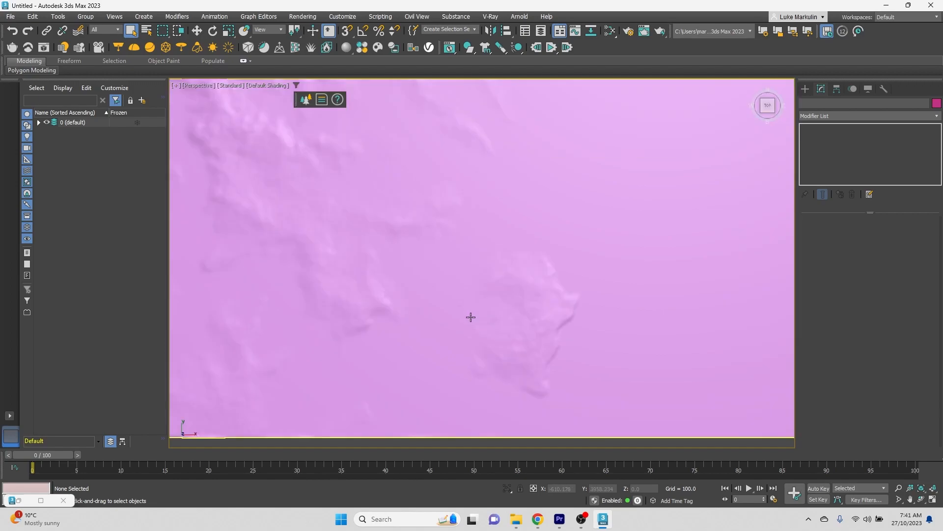
{"action": "scroll", "coordinate": [445, 308], "scroll_direction": "down", "scroll_amount": 2}
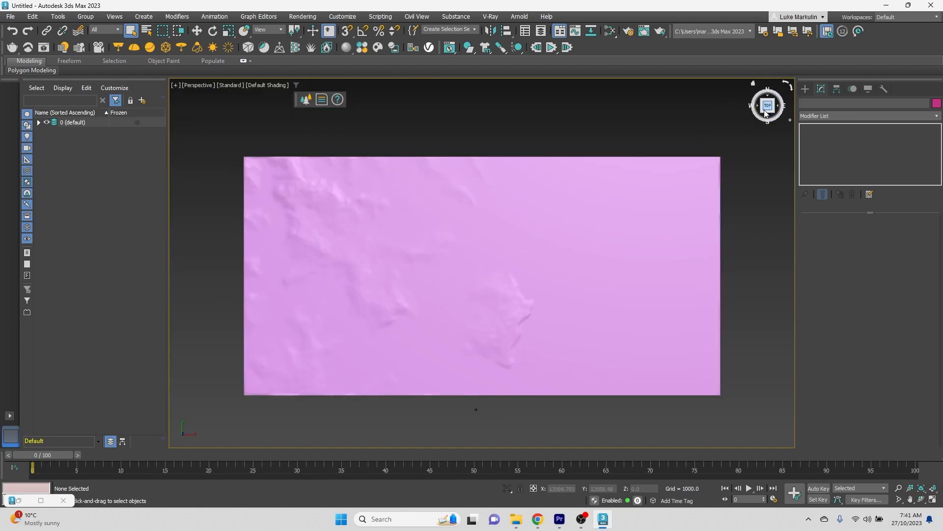
Raise the plane's Displace Strength to about 406 in the perspective view and deselect the plane
{"action": "left_click", "coordinate": [762, 113]}
{"action": "scroll", "coordinate": [582, 208], "scroll_direction": "down", "scroll_amount": 5}
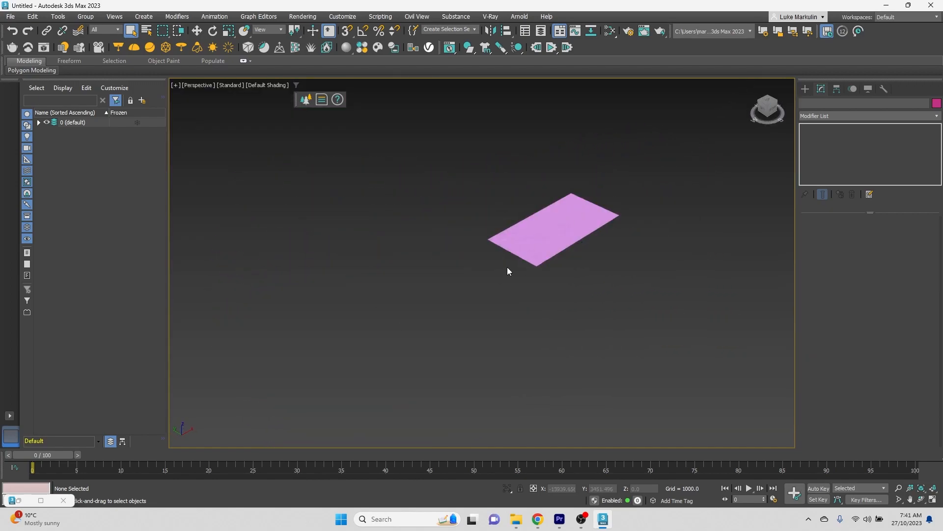
{"action": "scroll", "coordinate": [548, 243], "scroll_direction": "up", "scroll_amount": 3}
{"action": "scroll", "coordinate": [632, 195], "scroll_direction": "up", "scroll_amount": 3}
{"action": "left_click", "coordinate": [633, 197]}
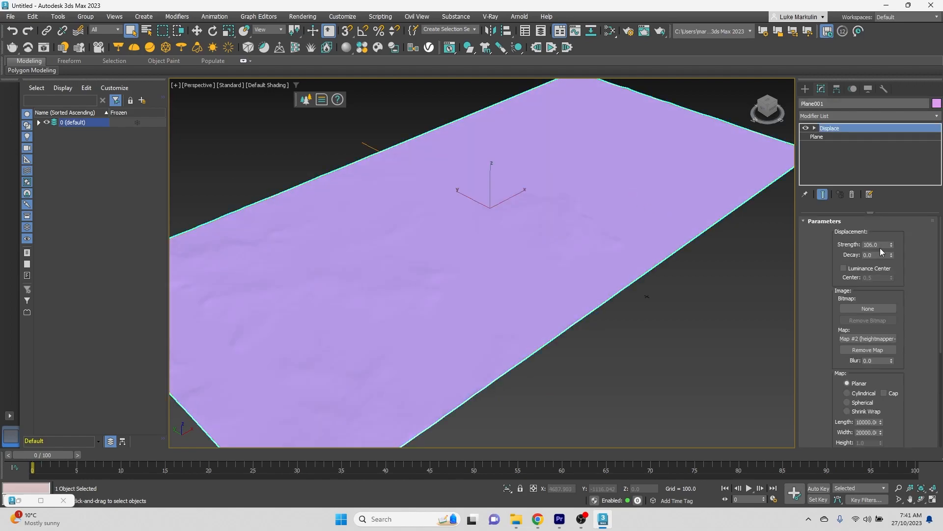
{"action": "left_click_drag", "start_coordinate": [893, 247], "coordinate": [770, 150]}
{"action": "scroll", "coordinate": [410, 278], "scroll_direction": "down", "scroll_amount": 4}
{"action": "scroll", "coordinate": [404, 270], "scroll_direction": "up", "scroll_amount": 3}
{"action": "scroll", "coordinate": [484, 270], "scroll_direction": "down", "scroll_amount": 2}
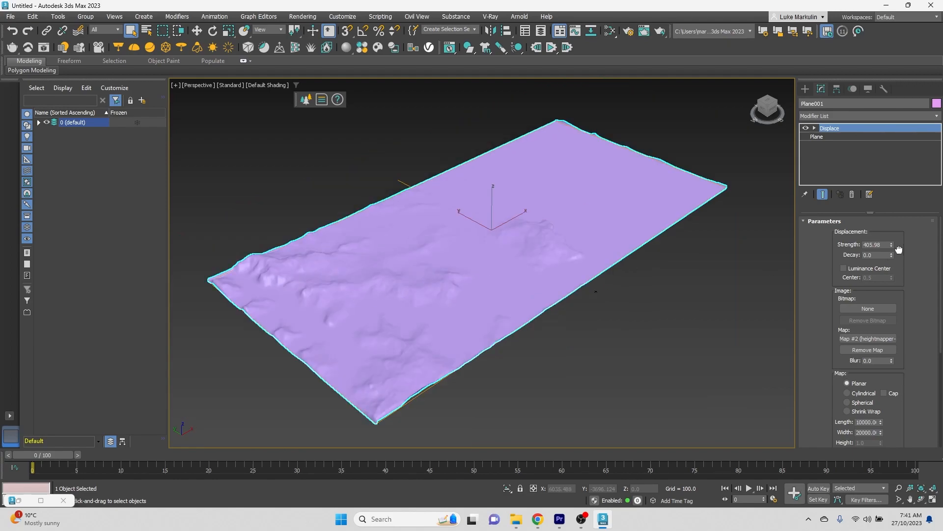
{"action": "left_click", "coordinate": [634, 297]}
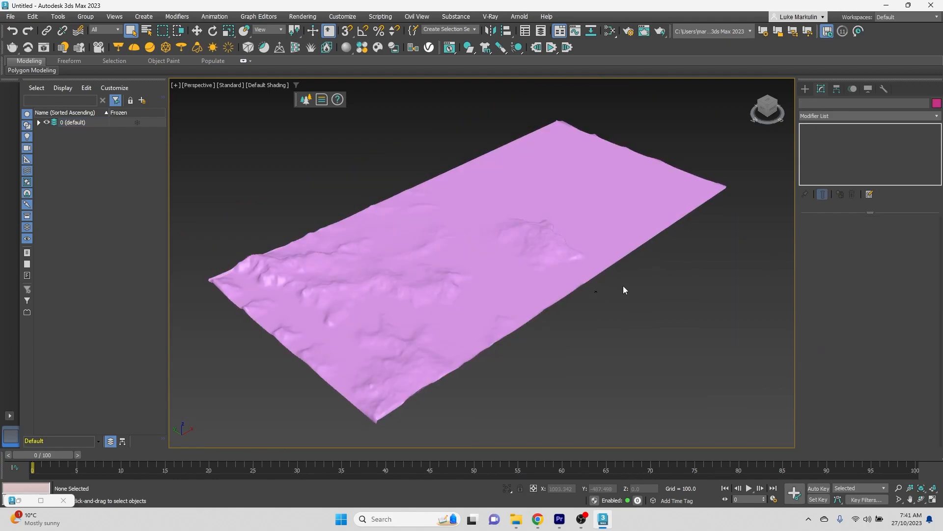